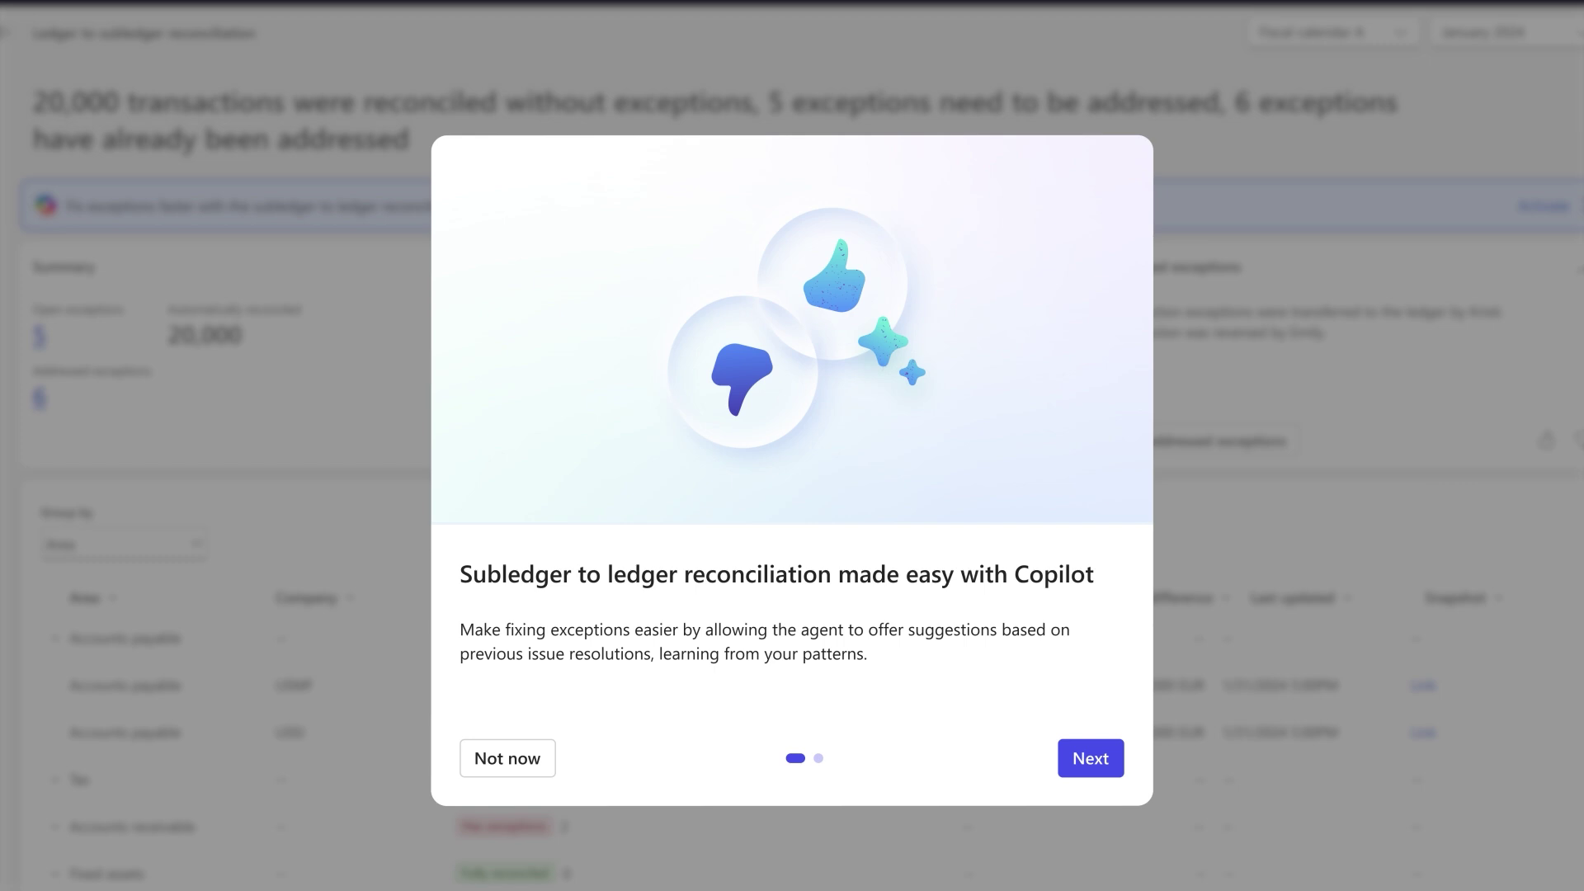
# Step: Advance the Copilot reconciliation onboarding to the Copilot automations page
pyautogui.click(1104, 765)
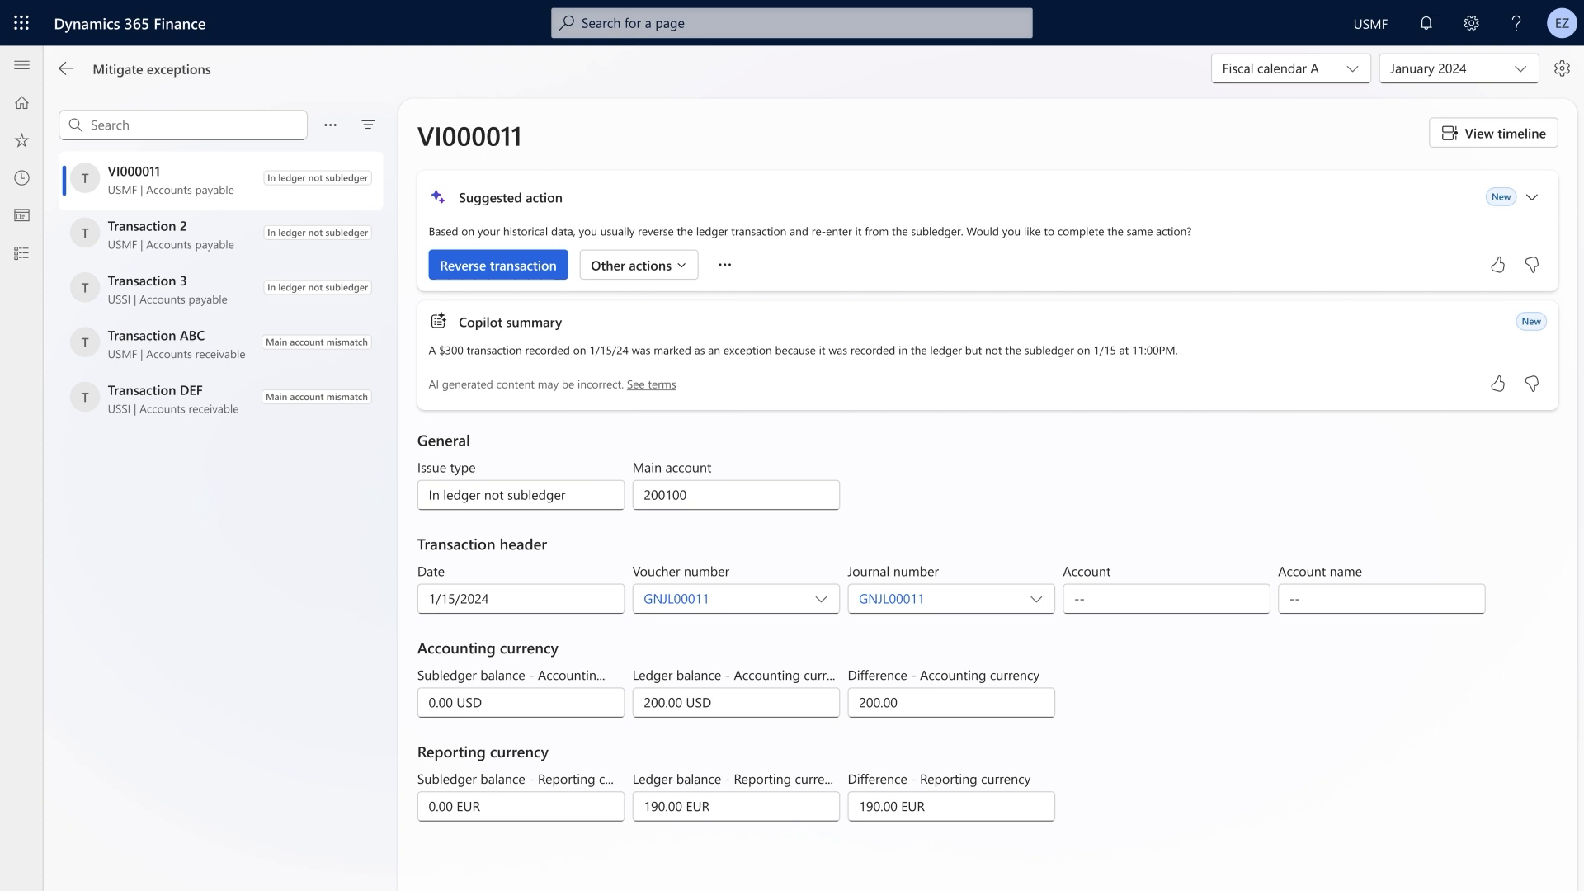
# Step: Open the Reverse transactions pane for ledger transaction VI000011
pyautogui.click(551, 259)
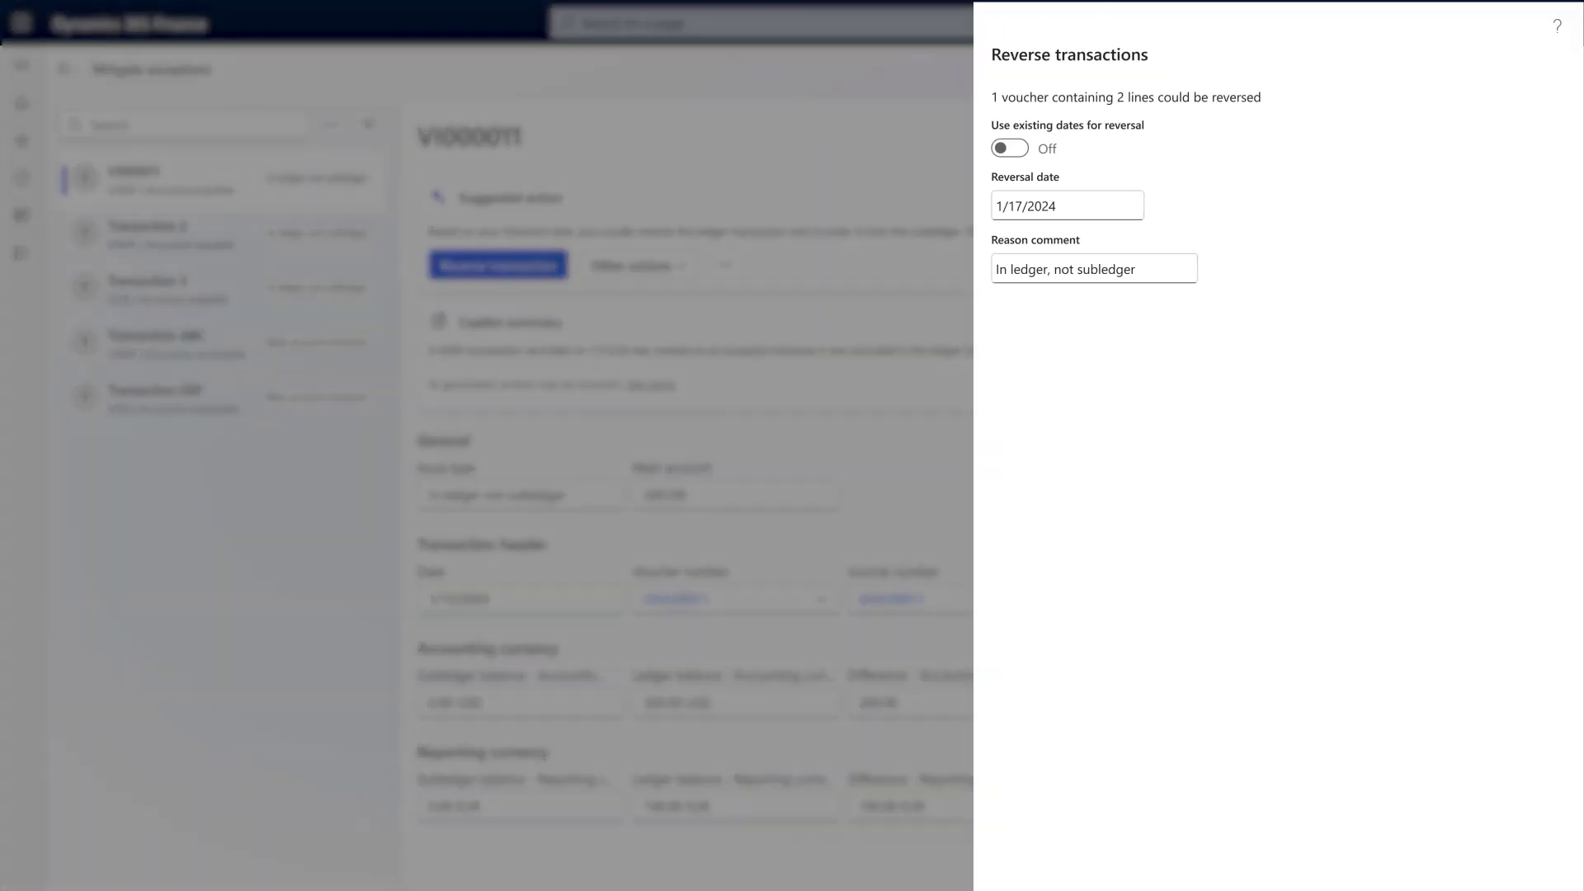